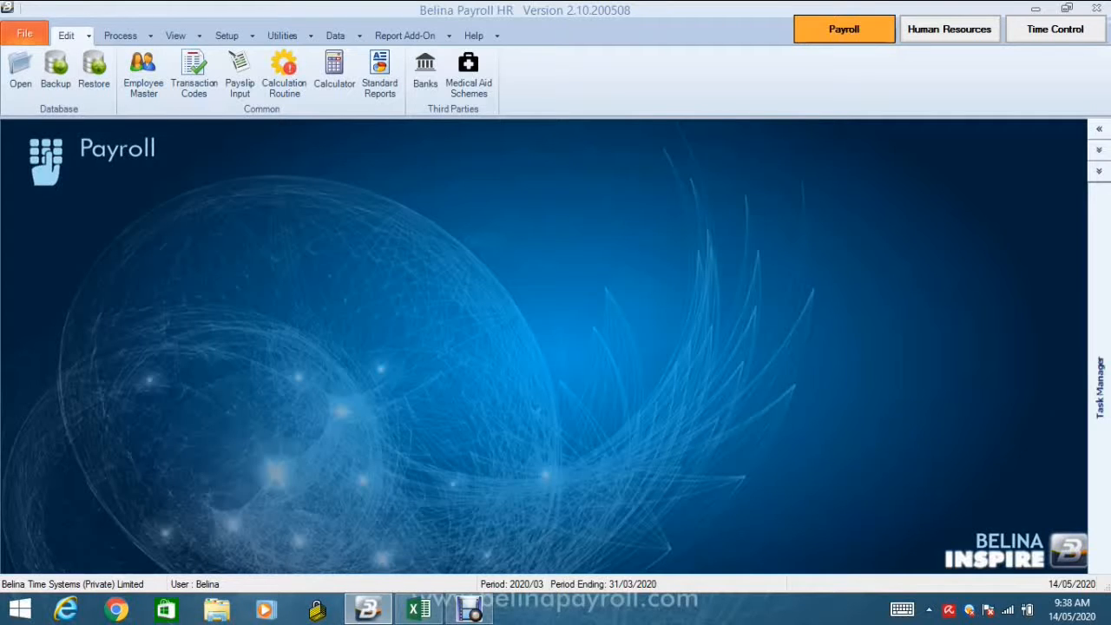
# Step: Create a general ledger department allocation for the Basic transaction in the Admin department
pyautogui.click(89, 36)
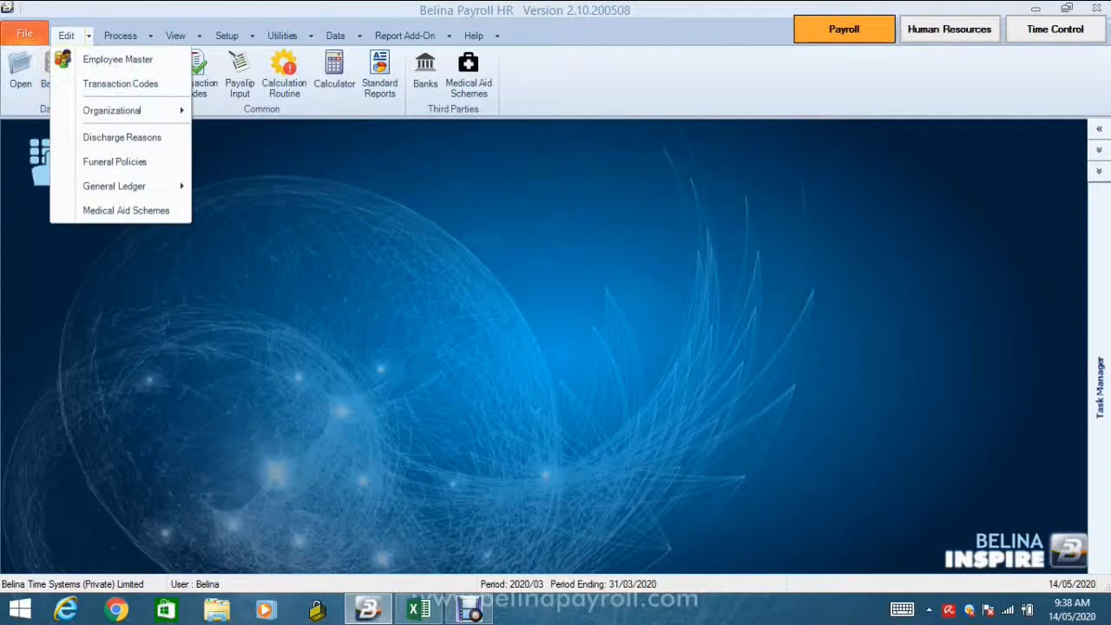
pyautogui.moveTo(114, 186)
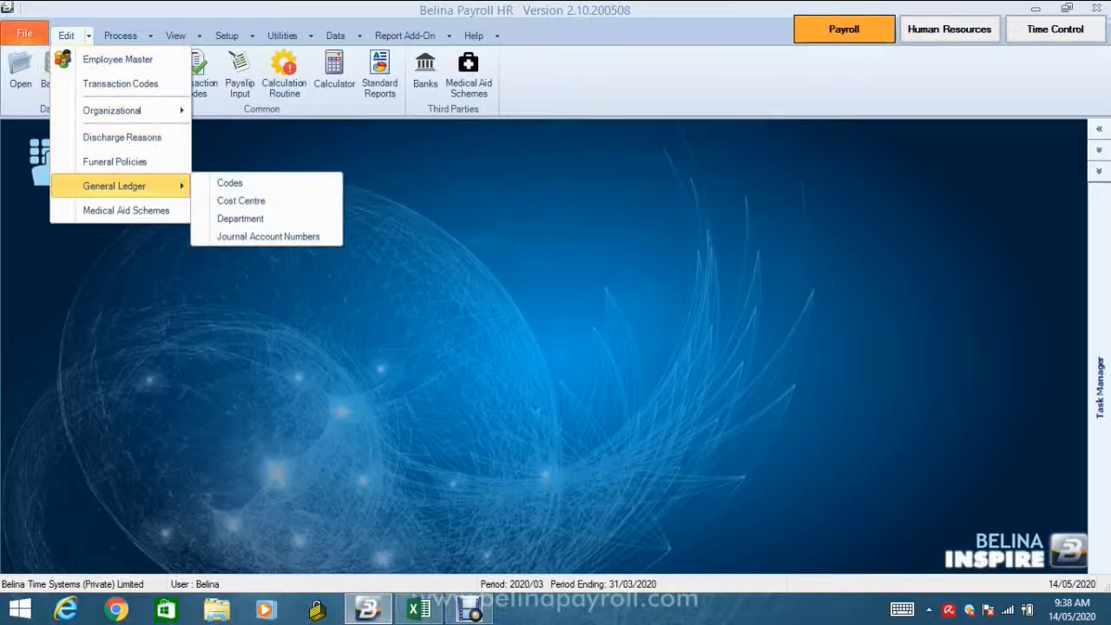
pyautogui.click(241, 218)
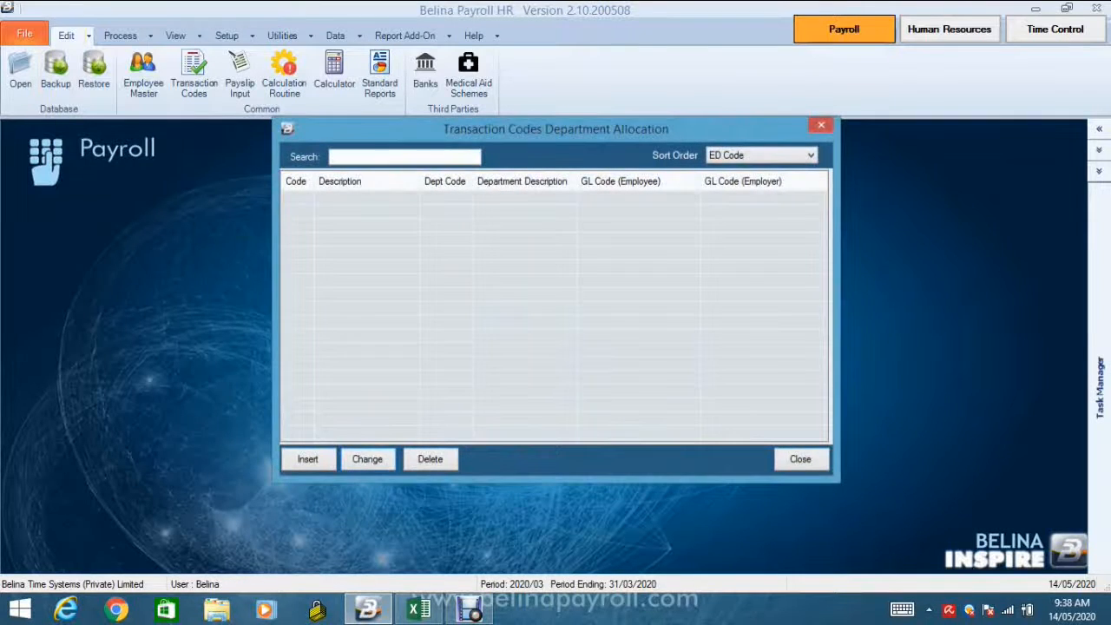
pyautogui.click(308, 459)
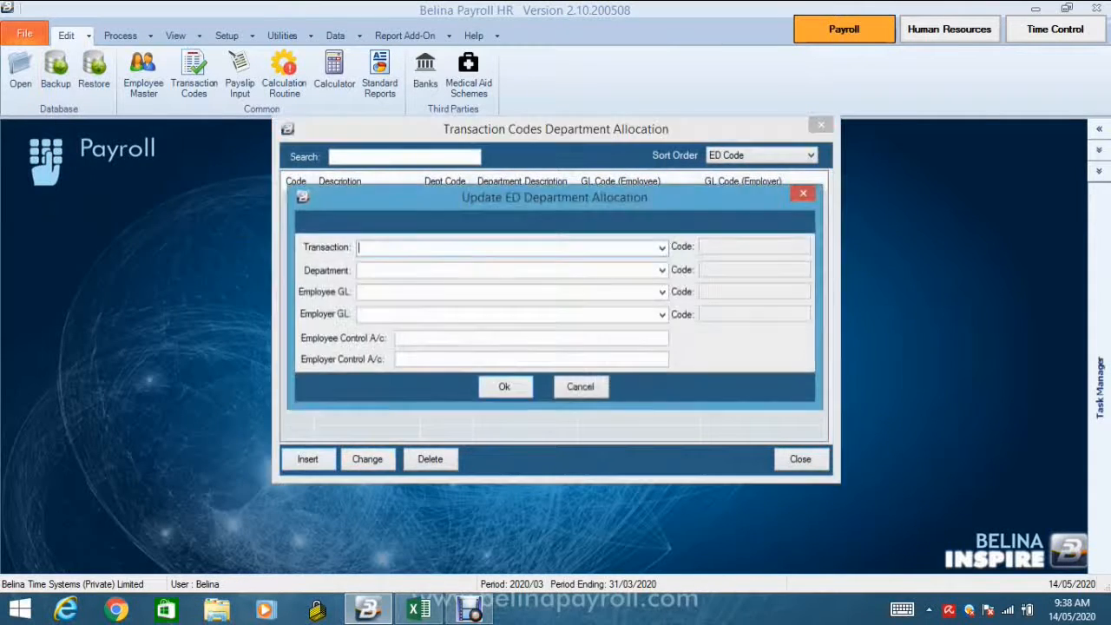
pyautogui.click(661, 248)
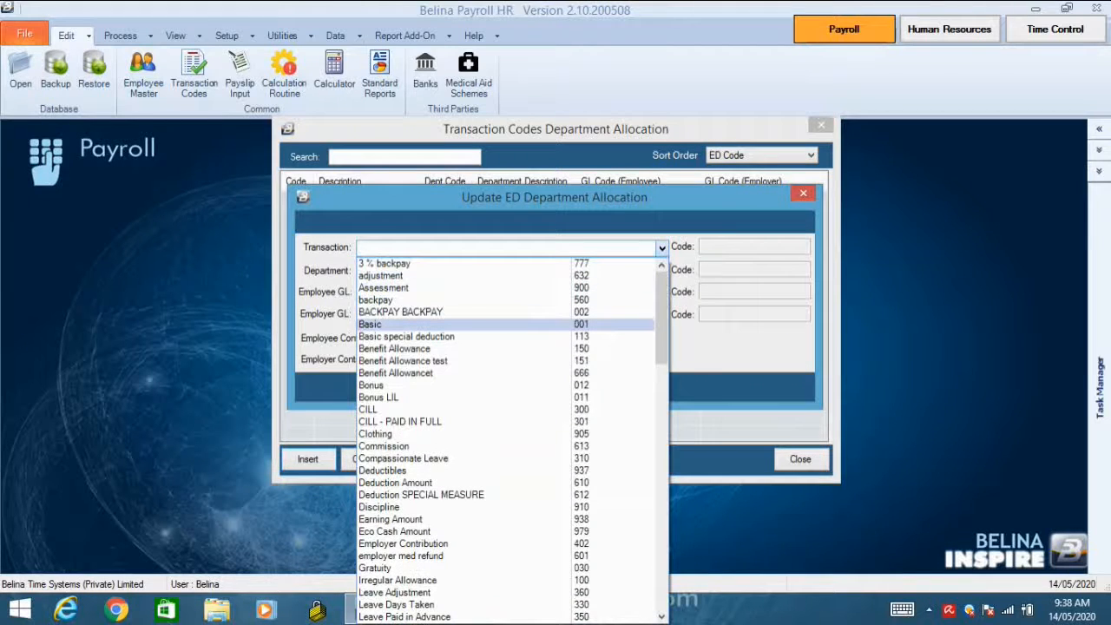
pyautogui.click(391, 323)
pyautogui.click(662, 270)
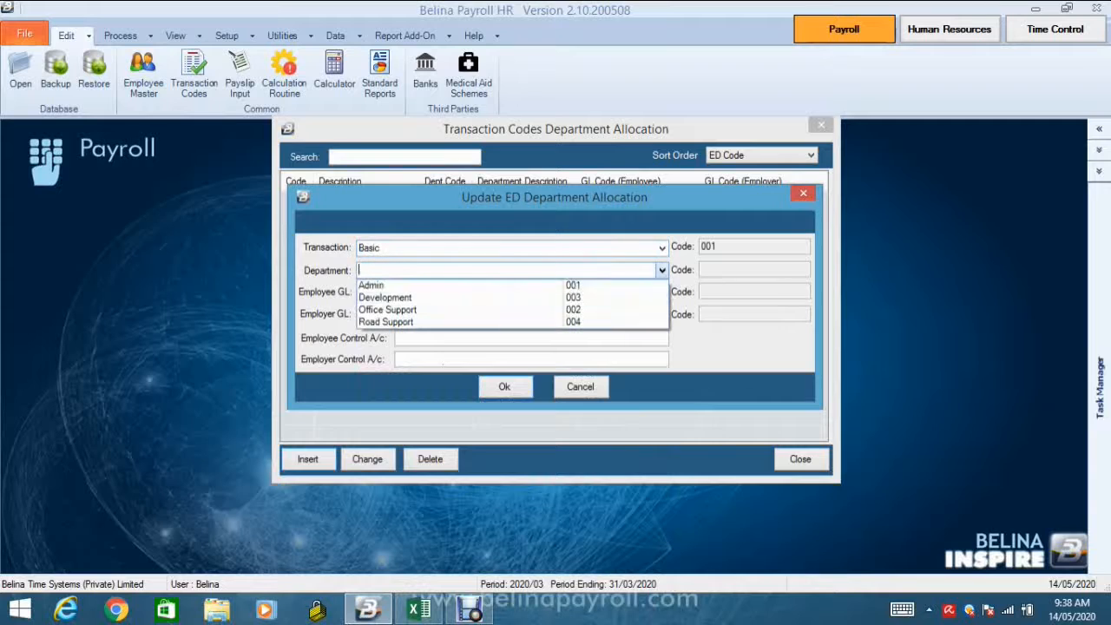
pyautogui.click(447, 284)
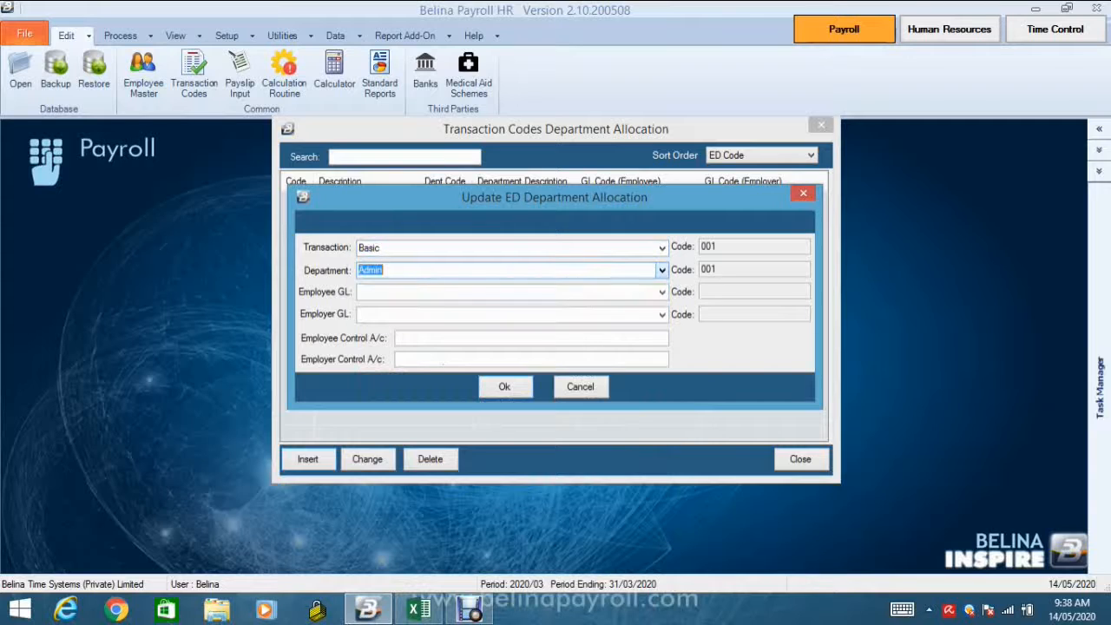
# Step: Assign Salaries and Wages as the allocation's employee GL, save the record and close the allocation list
pyautogui.click(661, 291)
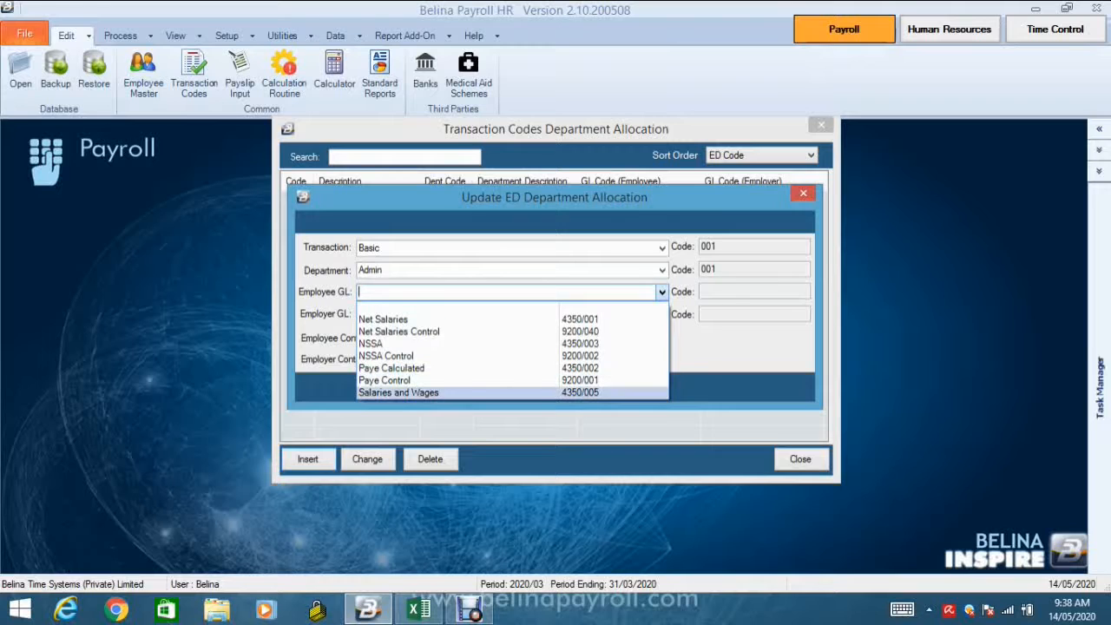
pyautogui.click(399, 392)
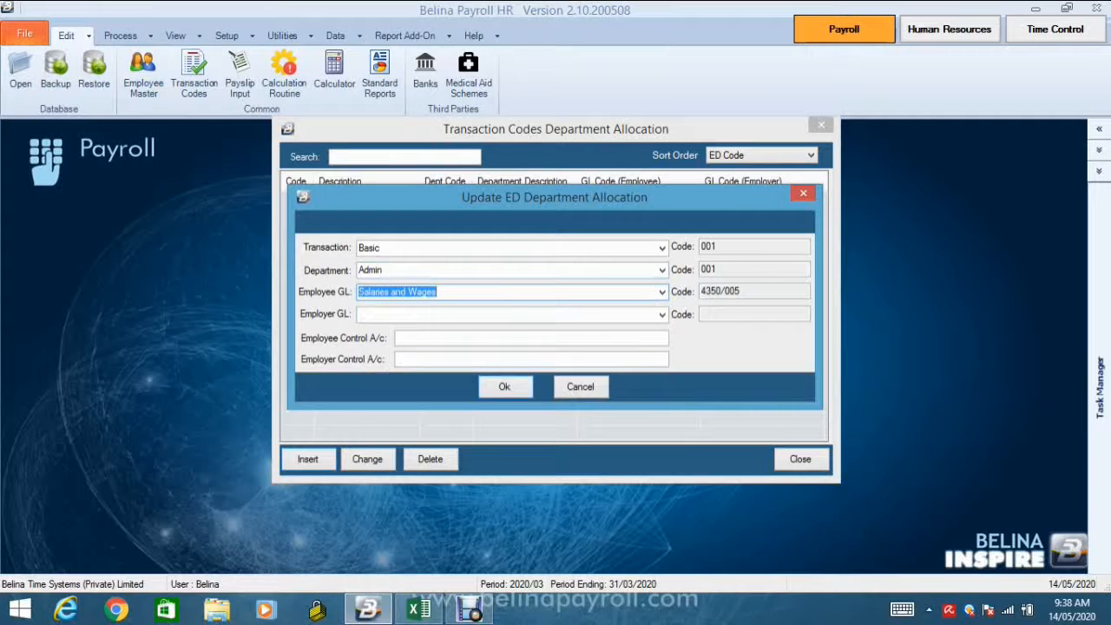
pyautogui.click(504, 386)
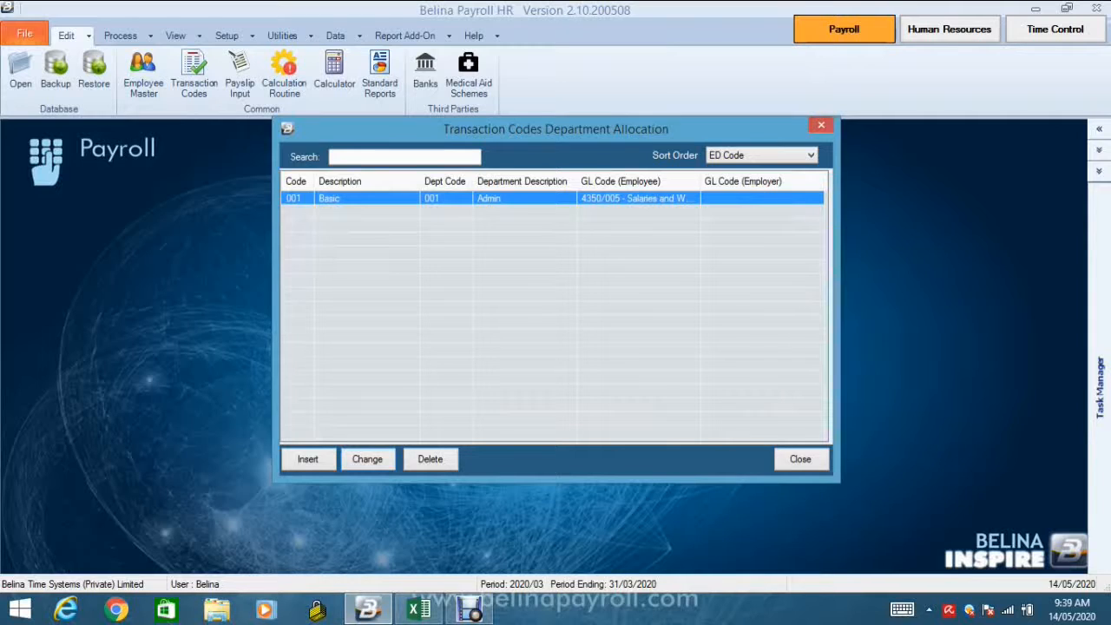
pyautogui.click(800, 459)
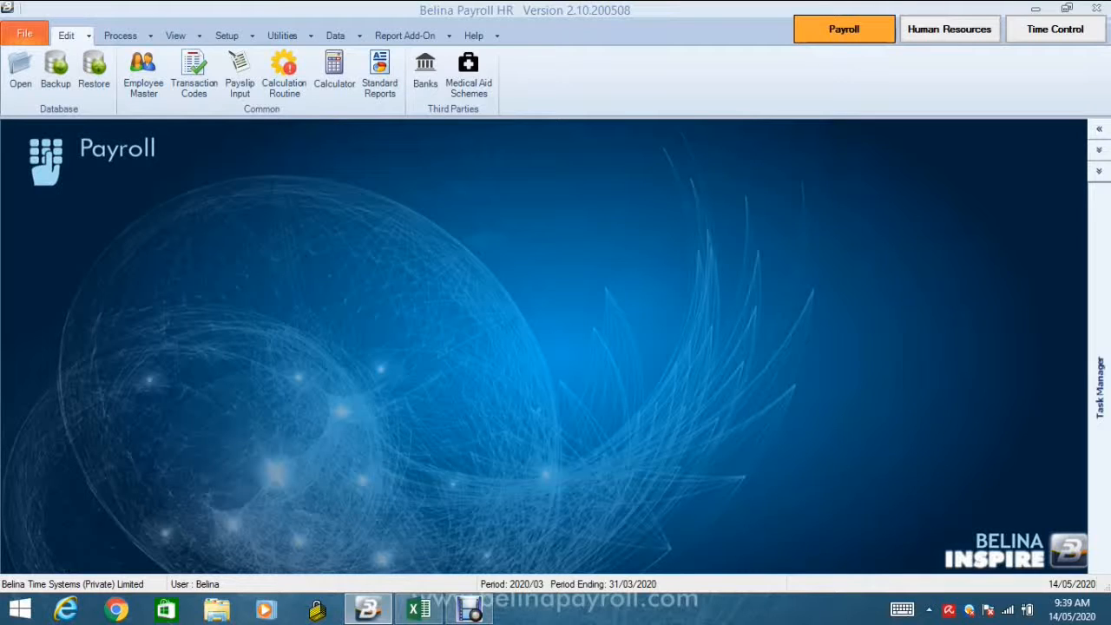
# Step: Switch to Excel and review the ed code, Cost Centre code, Employee GL and Employer Gl column headings in Cost Centre.xlsx
pyautogui.click(420, 610)
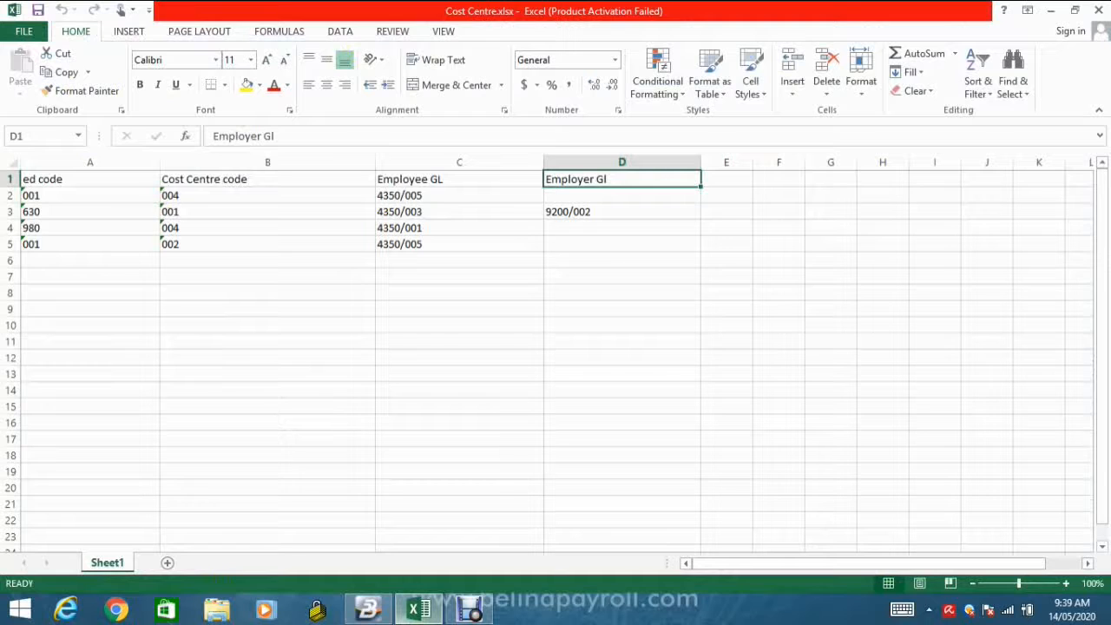
pyautogui.click(90, 179)
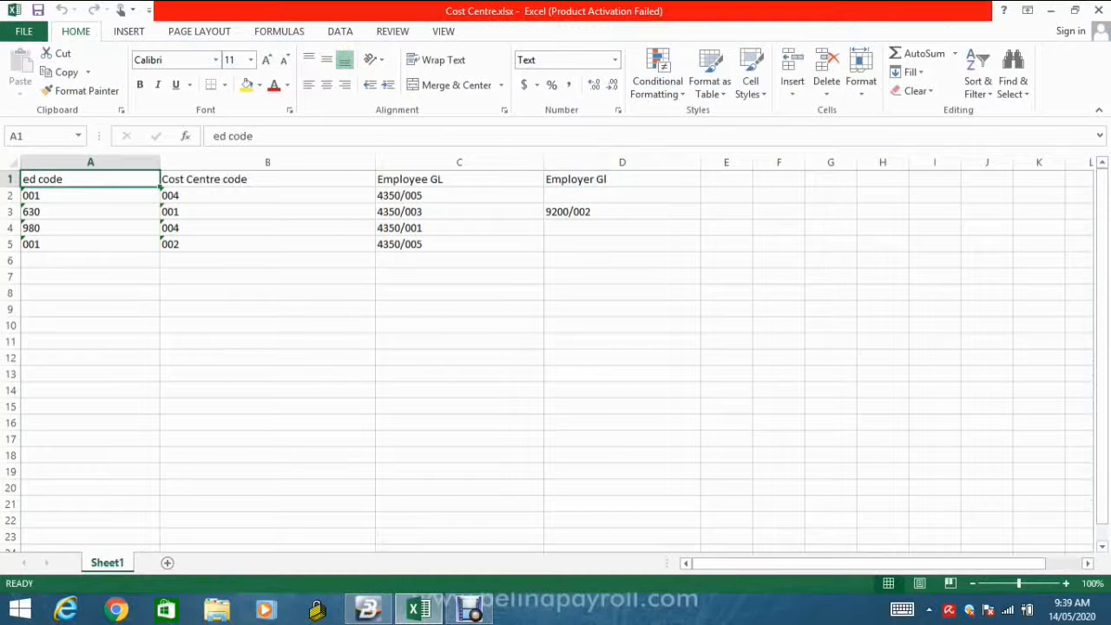
pyautogui.click(267, 179)
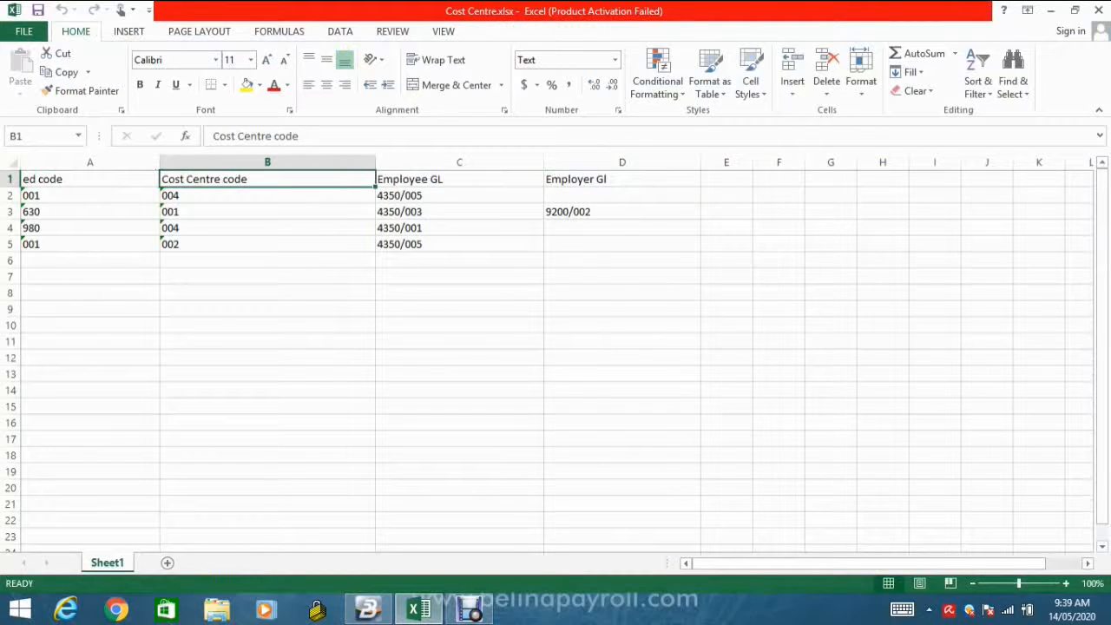
pyautogui.click(459, 179)
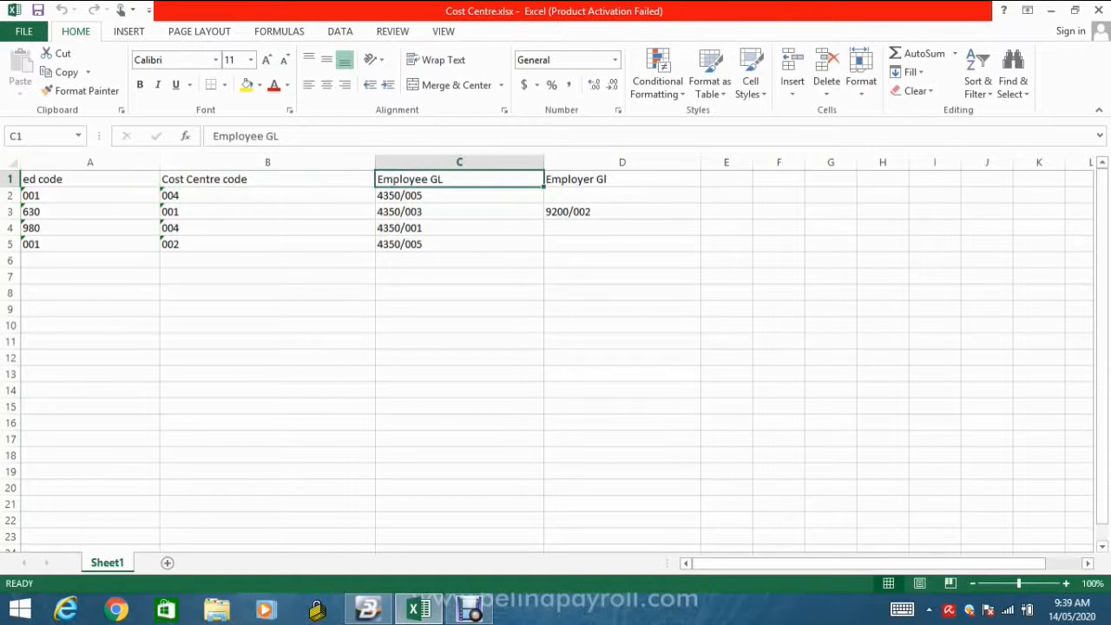
pyautogui.click(622, 179)
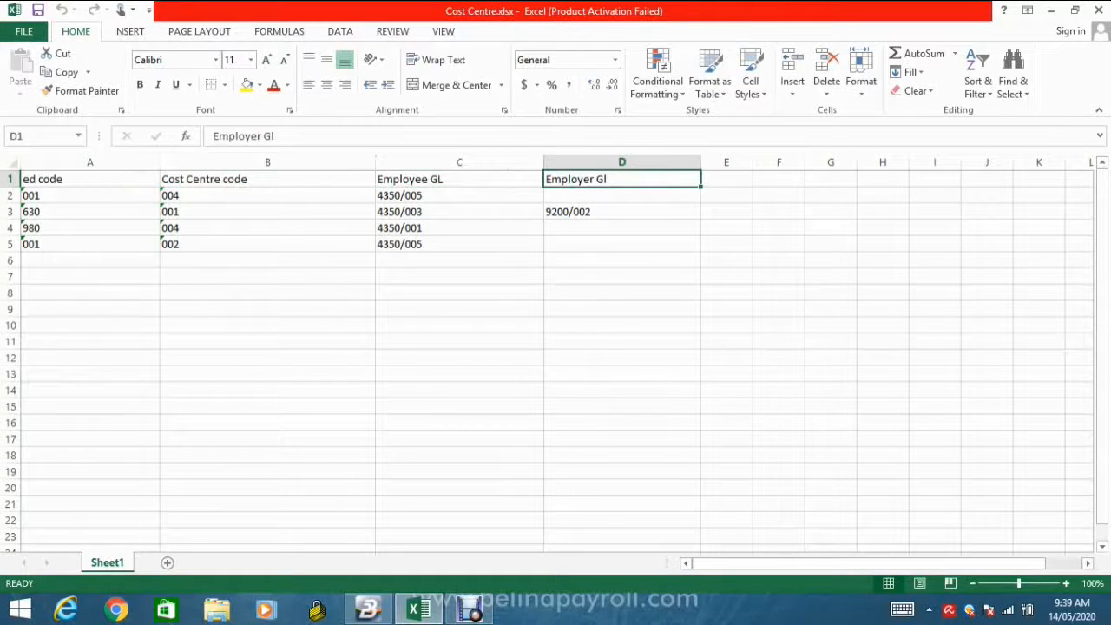
# Step: Switch back to Belina Payroll and start an import from Excel, agreeing to proceed past the backup reminder
pyautogui.click(367, 609)
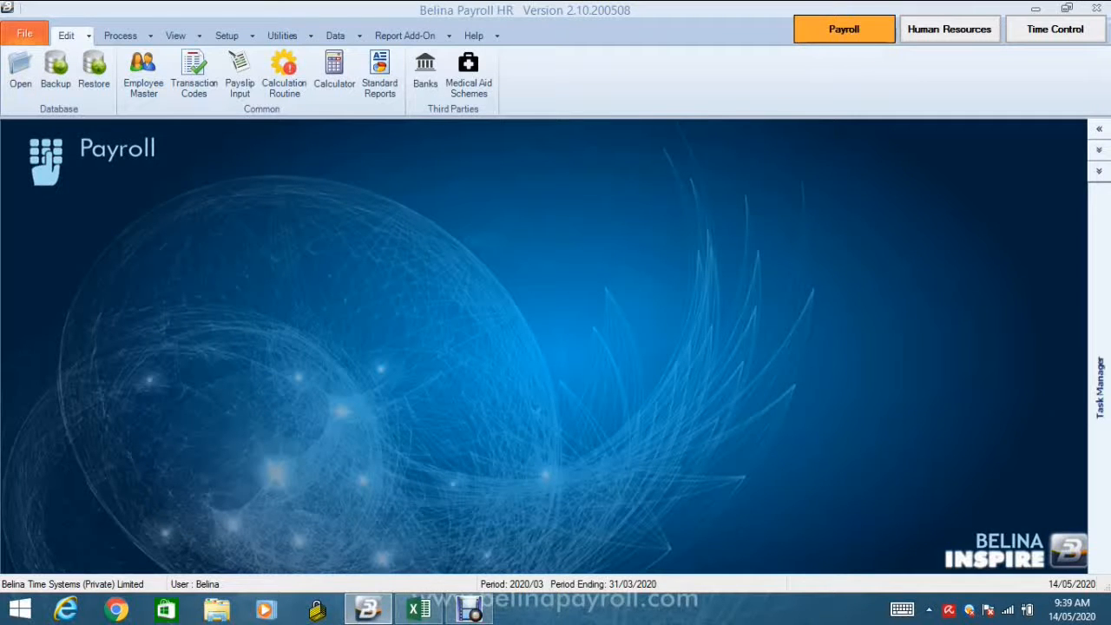
pyautogui.click(282, 36)
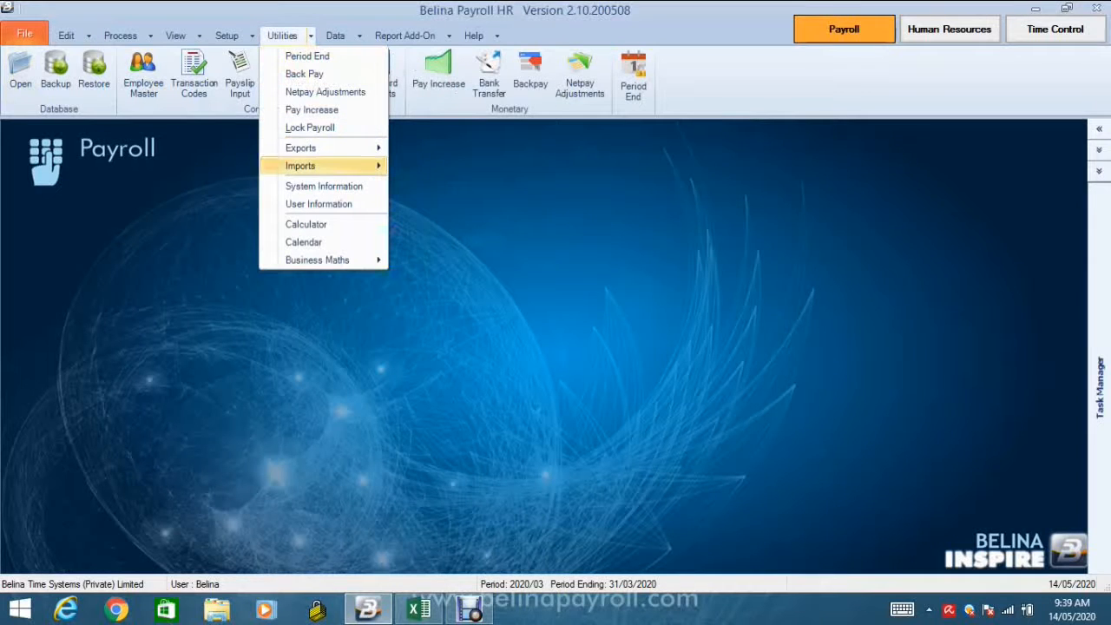
pyautogui.moveTo(312, 165)
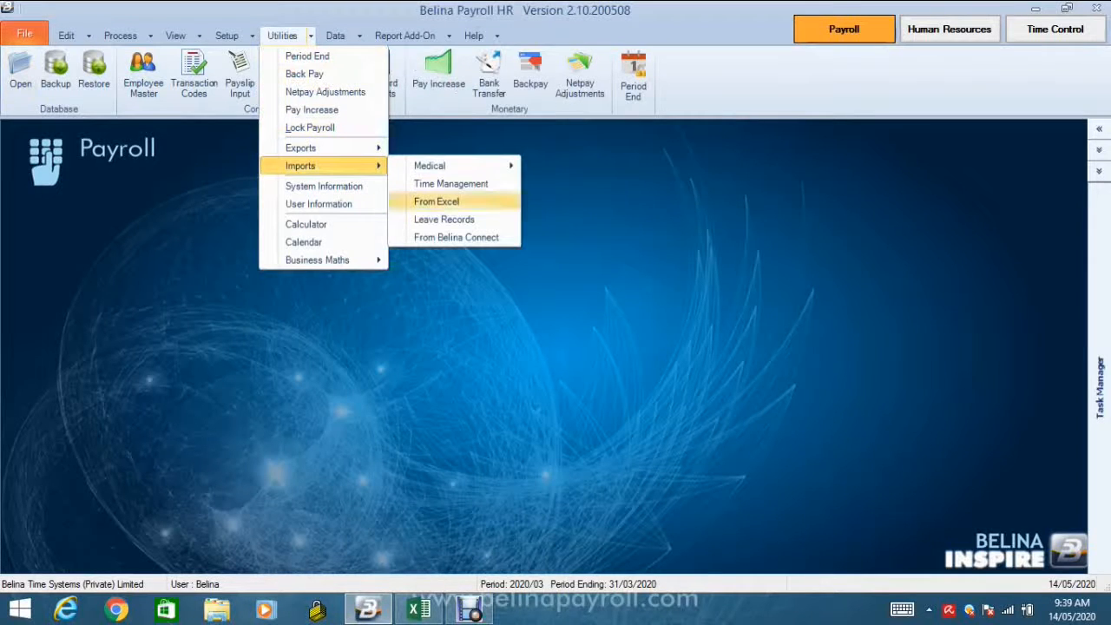
pyautogui.click(437, 201)
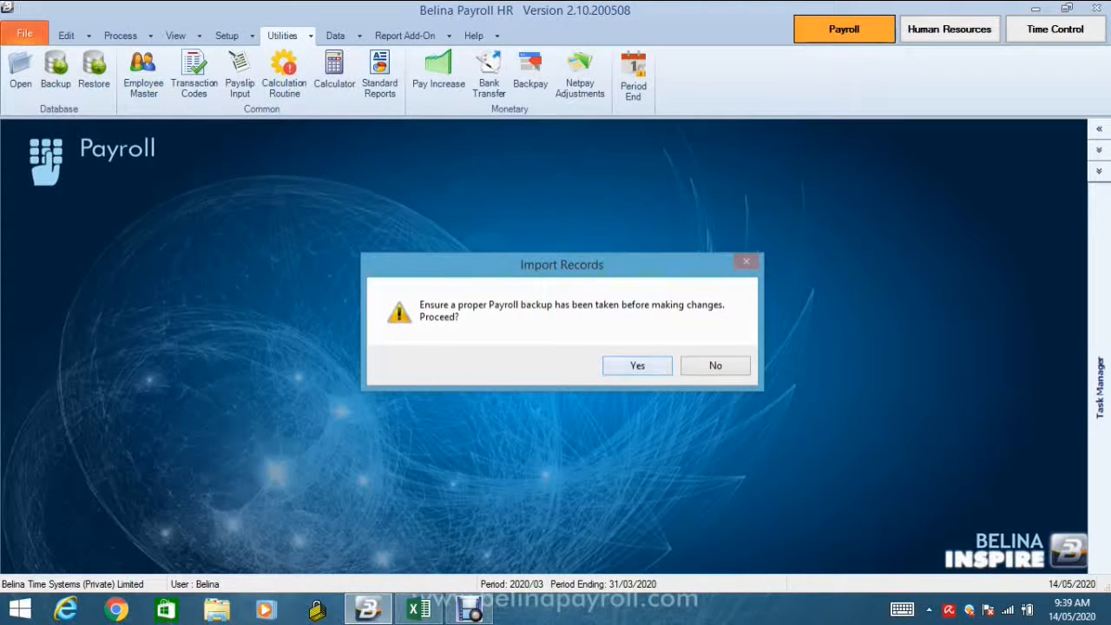
pyautogui.press('Return')
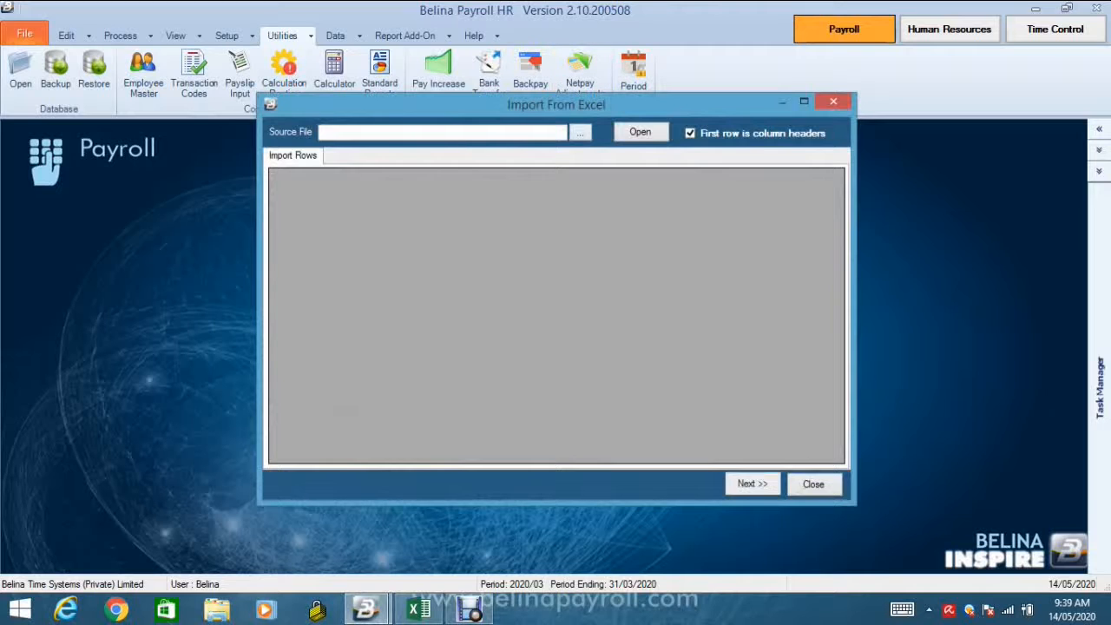
# Step: Choose Dept.xlsx from the Pastel folder as the source file and load its rows for import
pyautogui.click(639, 132)
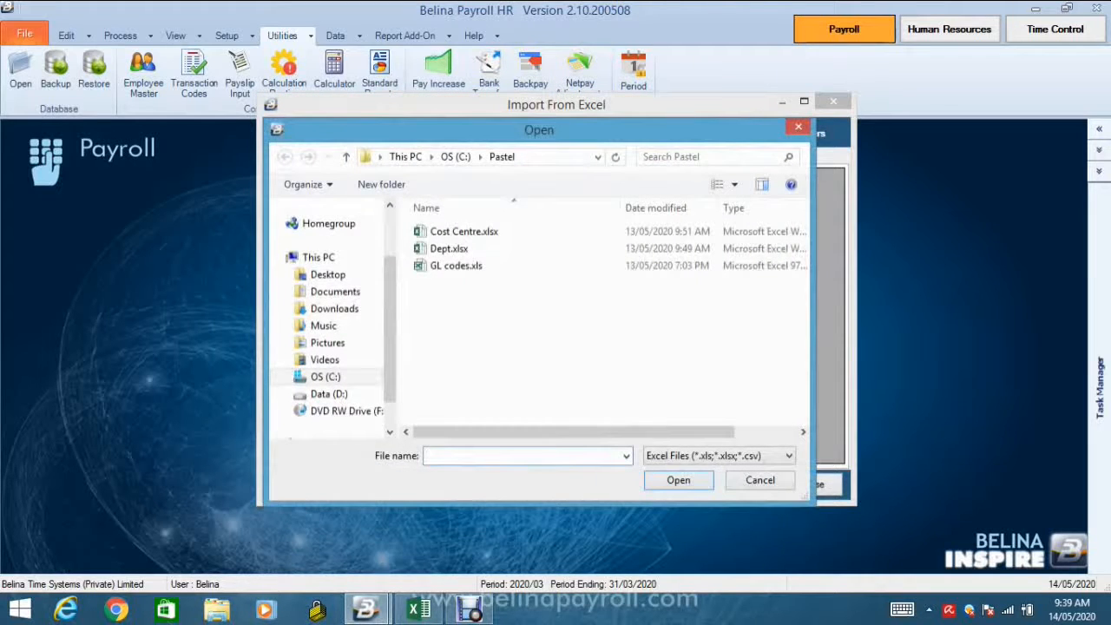
pyautogui.click(460, 249)
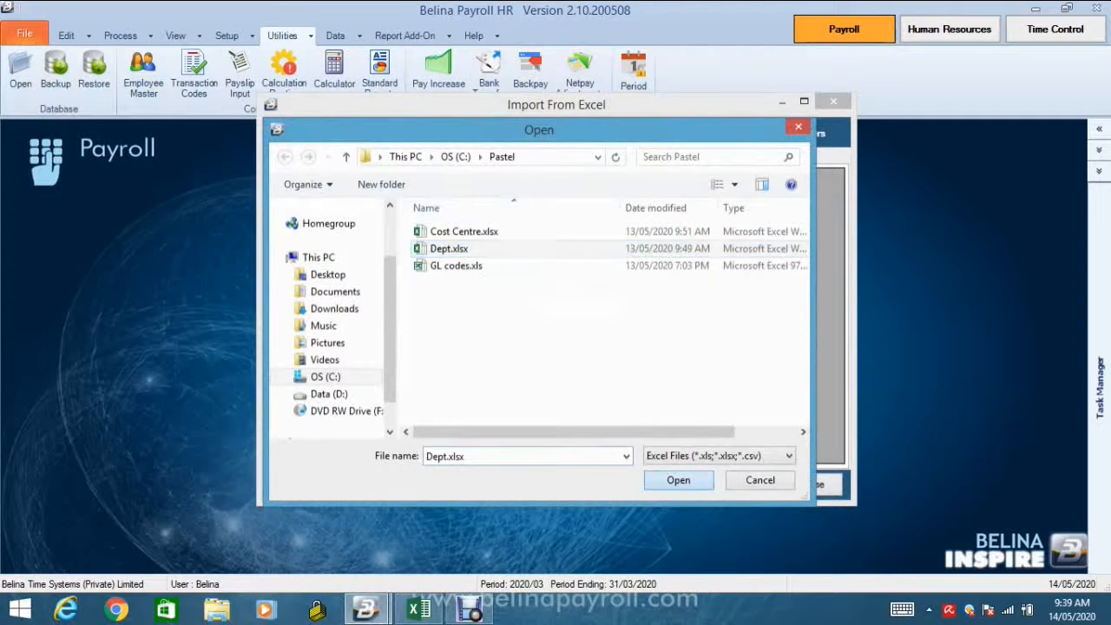
pyautogui.press('Return')
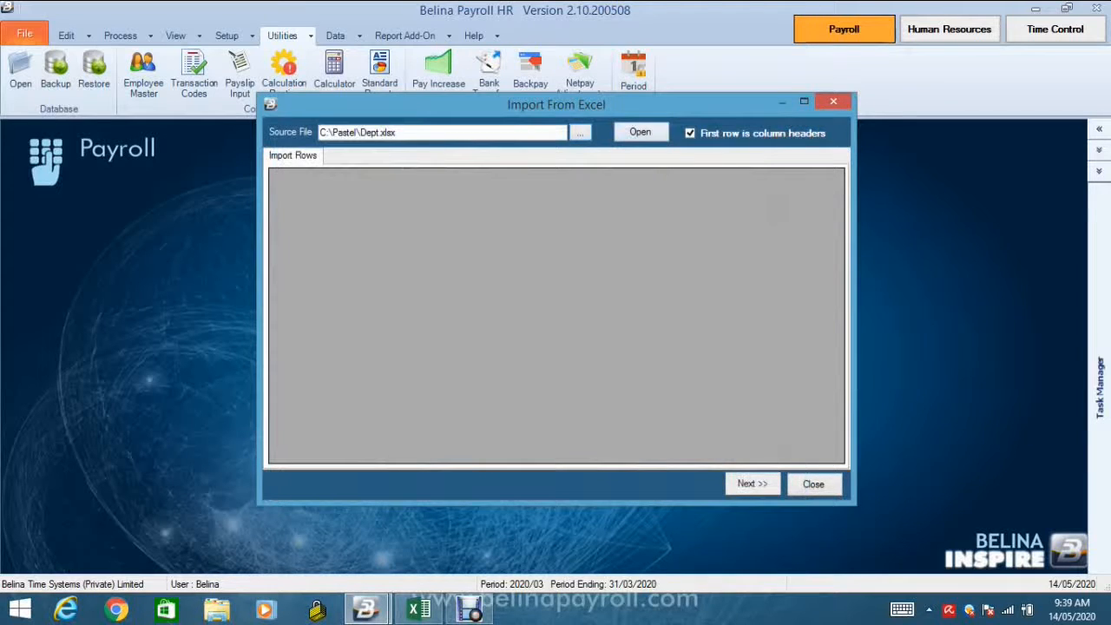
pyautogui.click(640, 132)
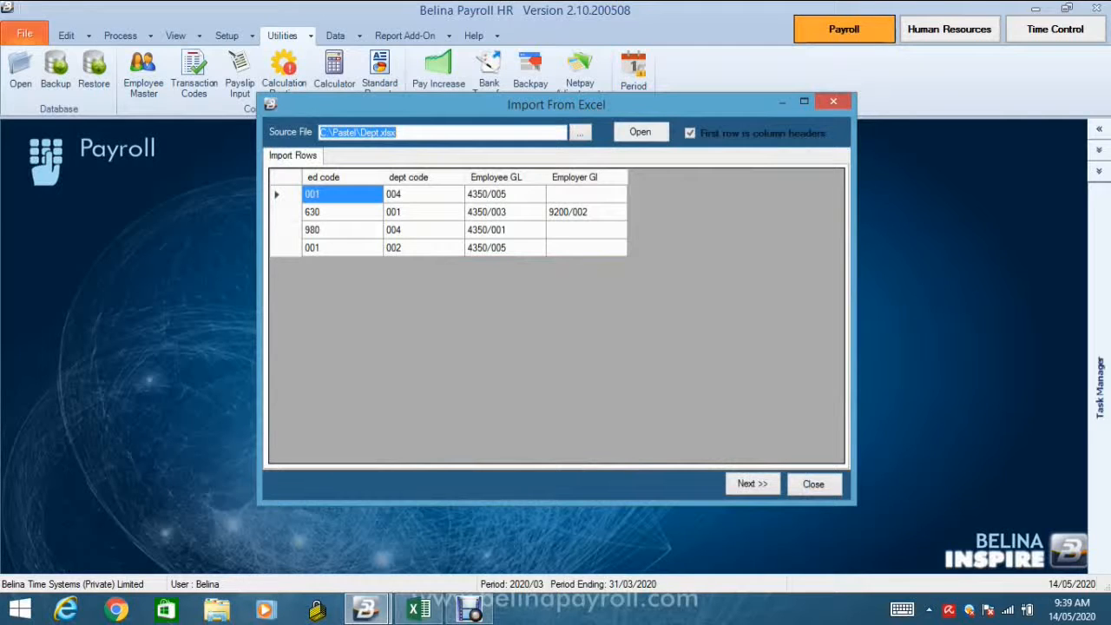
# Step: Continue to the import settings and set the target file to Department GL Codes
pyautogui.click(752, 483)
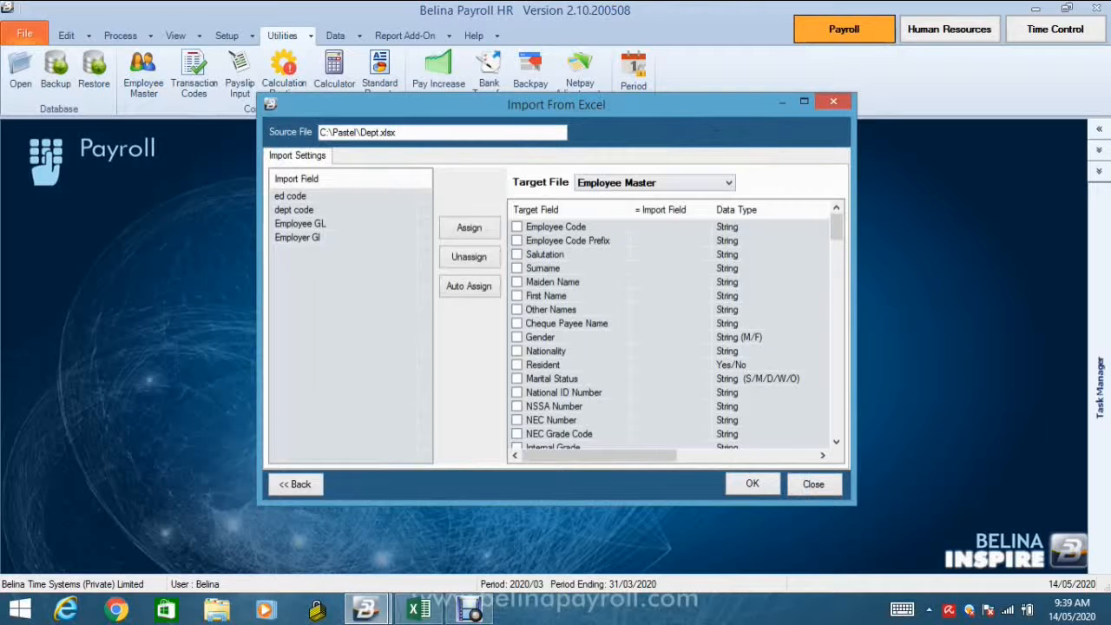
pyautogui.click(728, 183)
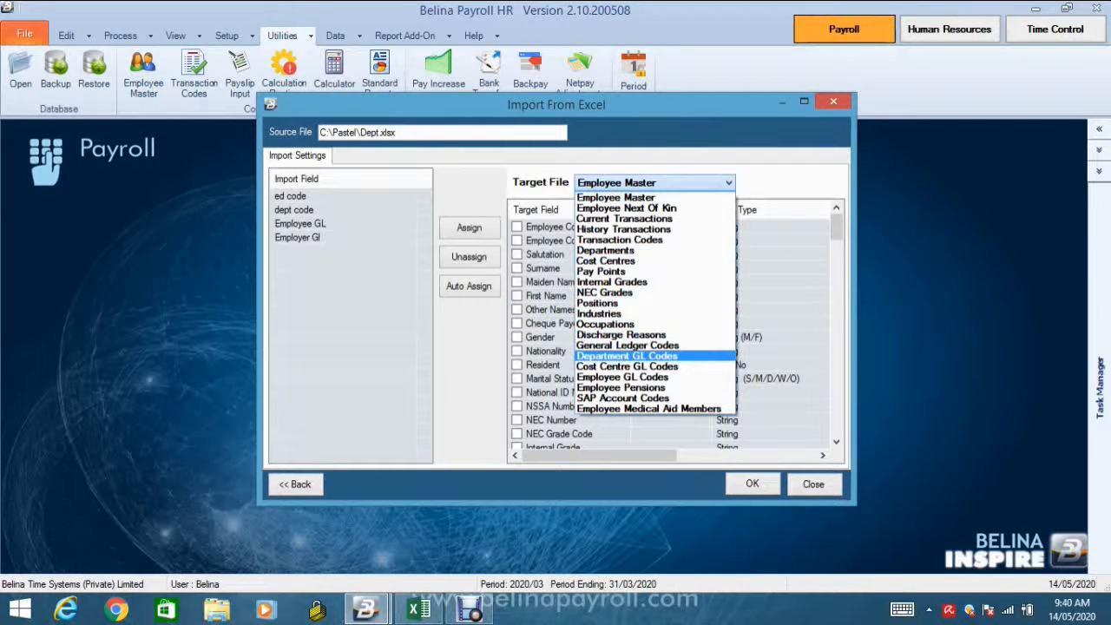
pyautogui.click(627, 356)
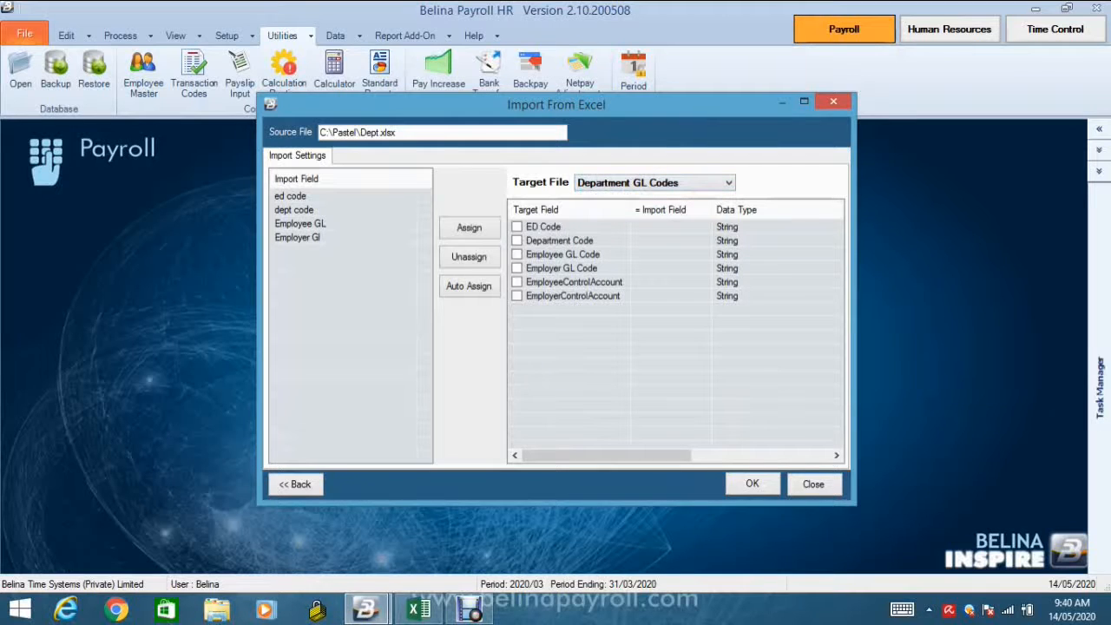
# Step: Map ed code to ED Code, dept code to Department Code, Employee GL to Employee GL Code and Employer Gl to Employer GL Code; confirm the mapping
pyautogui.click(290, 196)
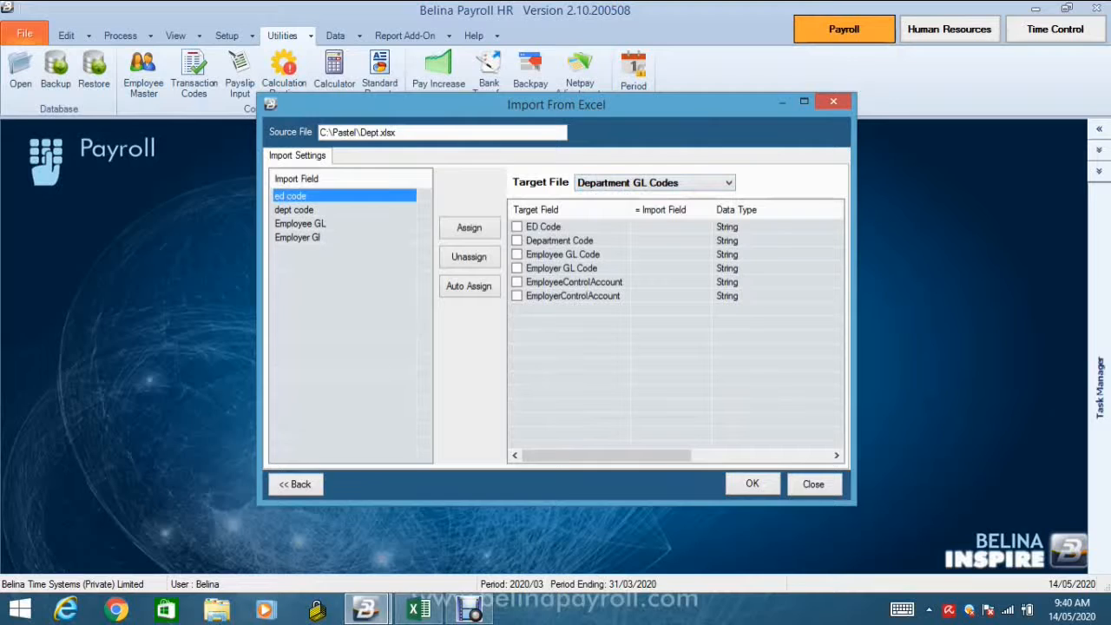
pyautogui.click(517, 227)
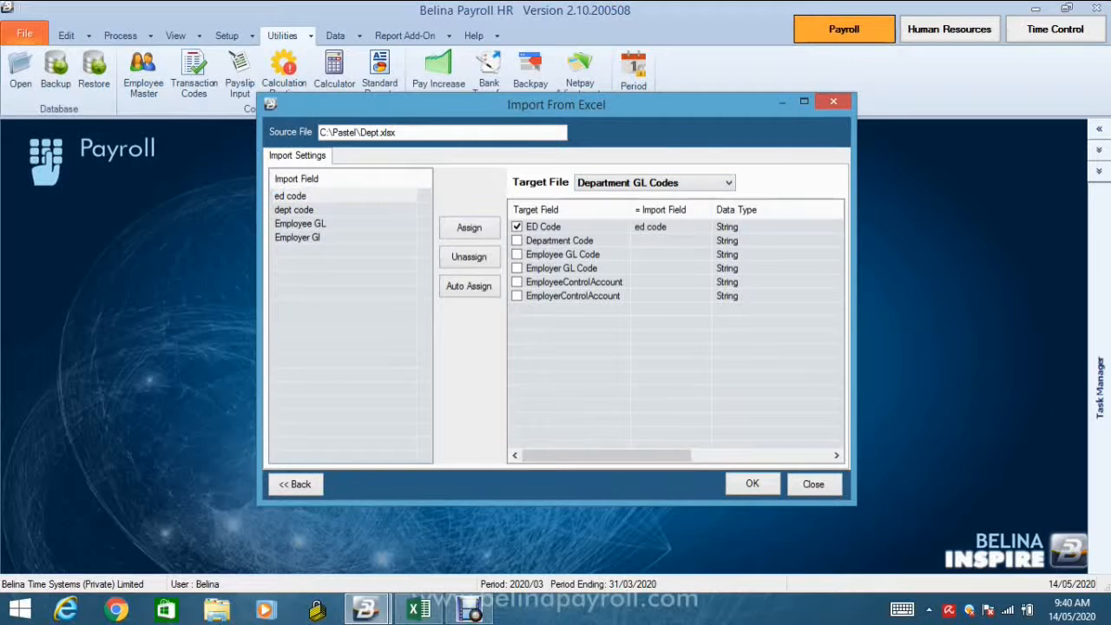
pyautogui.click(295, 210)
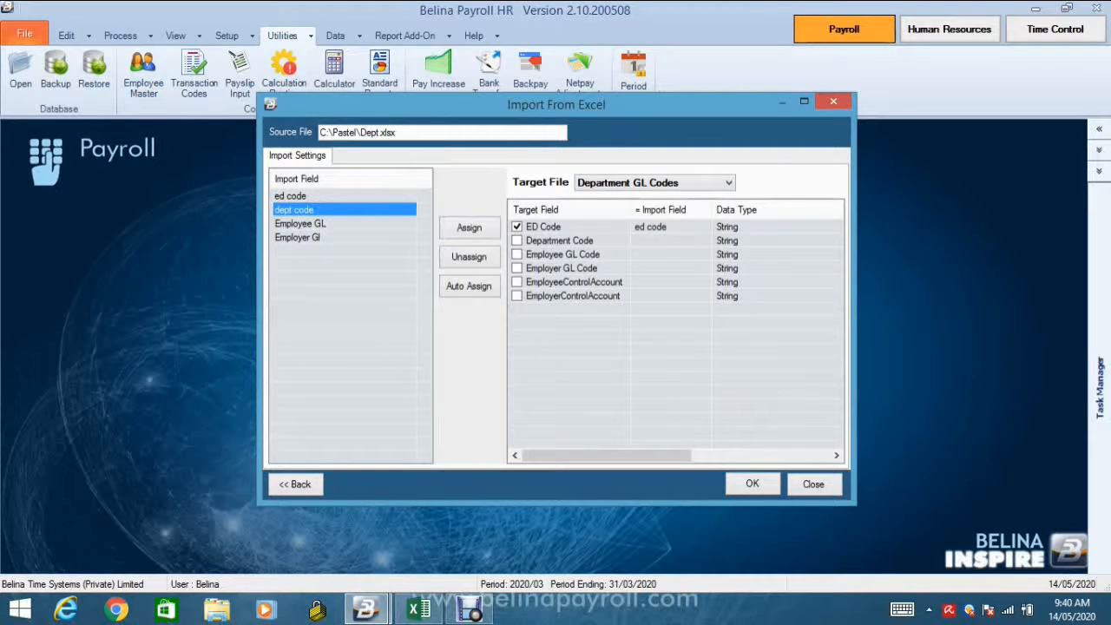
pyautogui.click(517, 241)
pyautogui.click(301, 224)
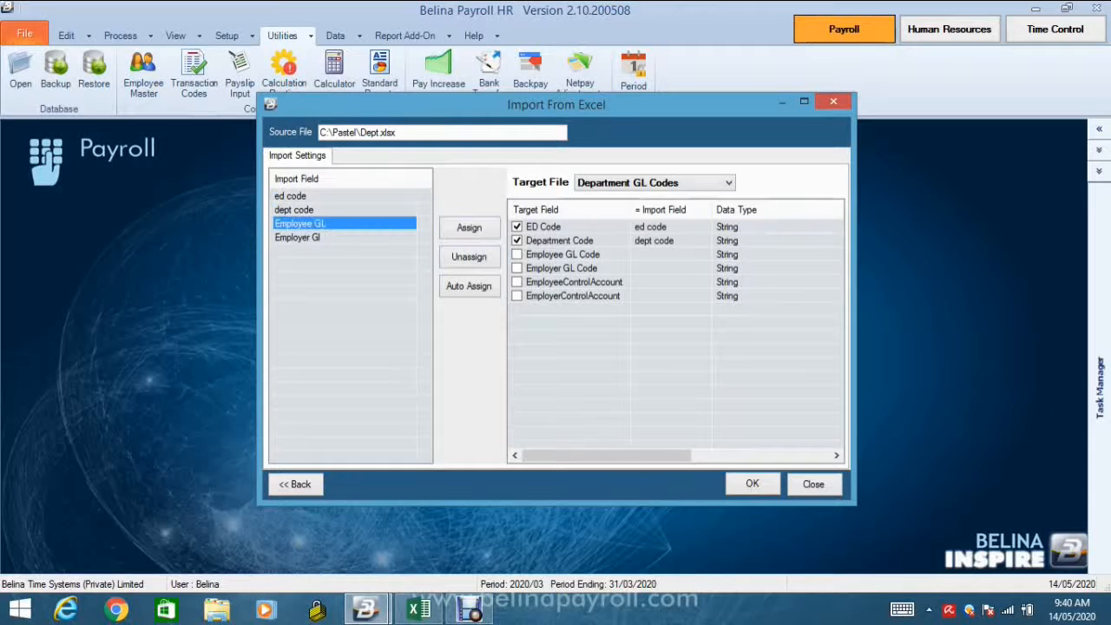
pyautogui.click(517, 254)
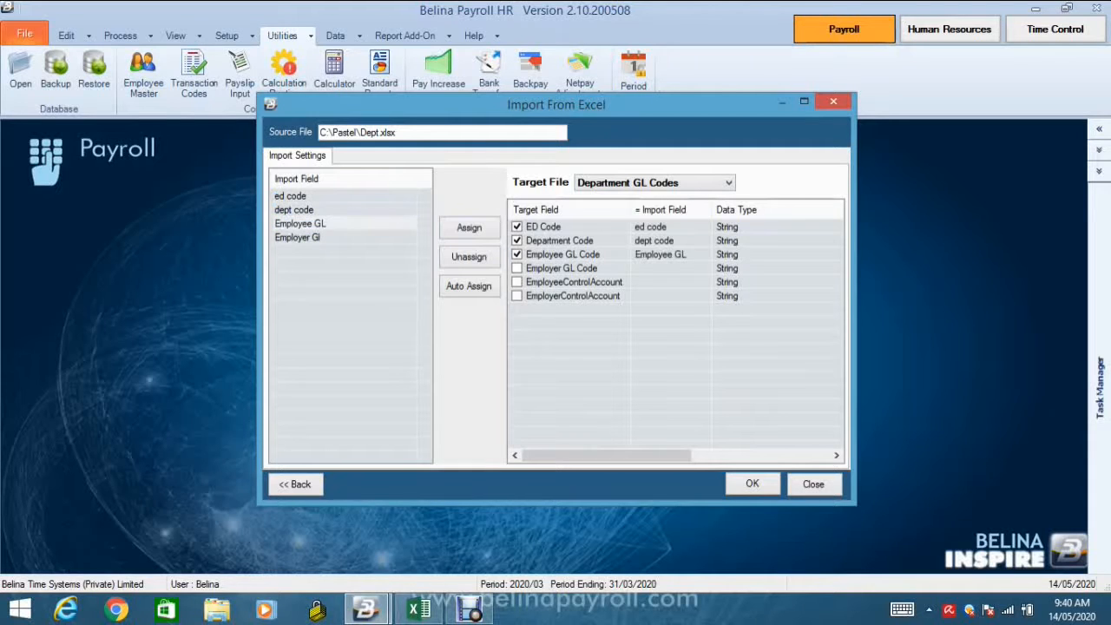
pyautogui.click(300, 237)
pyautogui.click(517, 268)
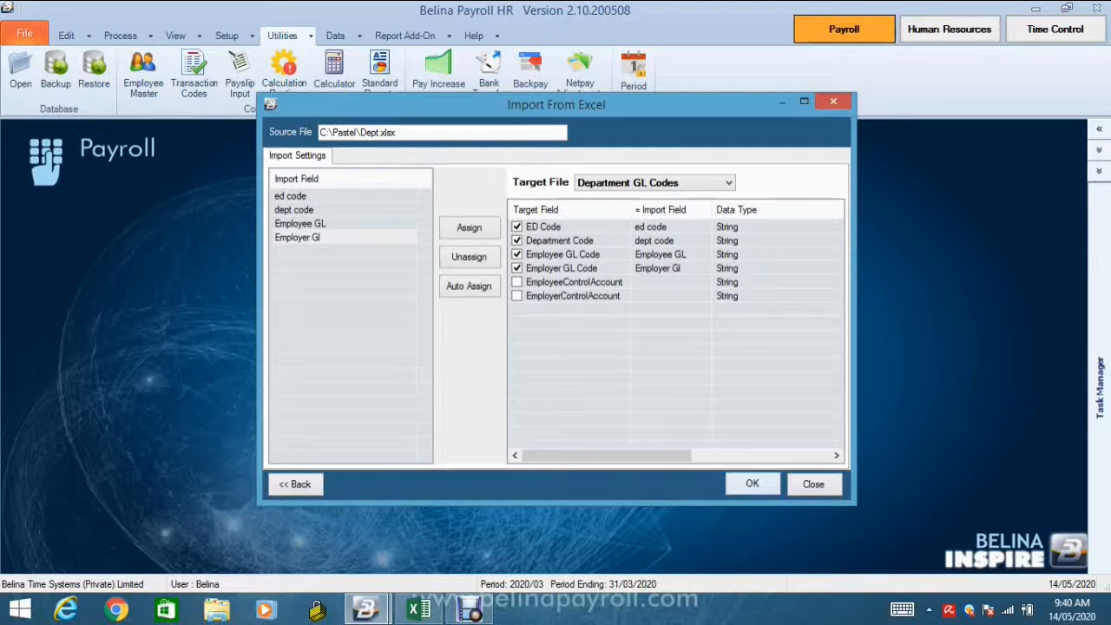
pyautogui.click(752, 483)
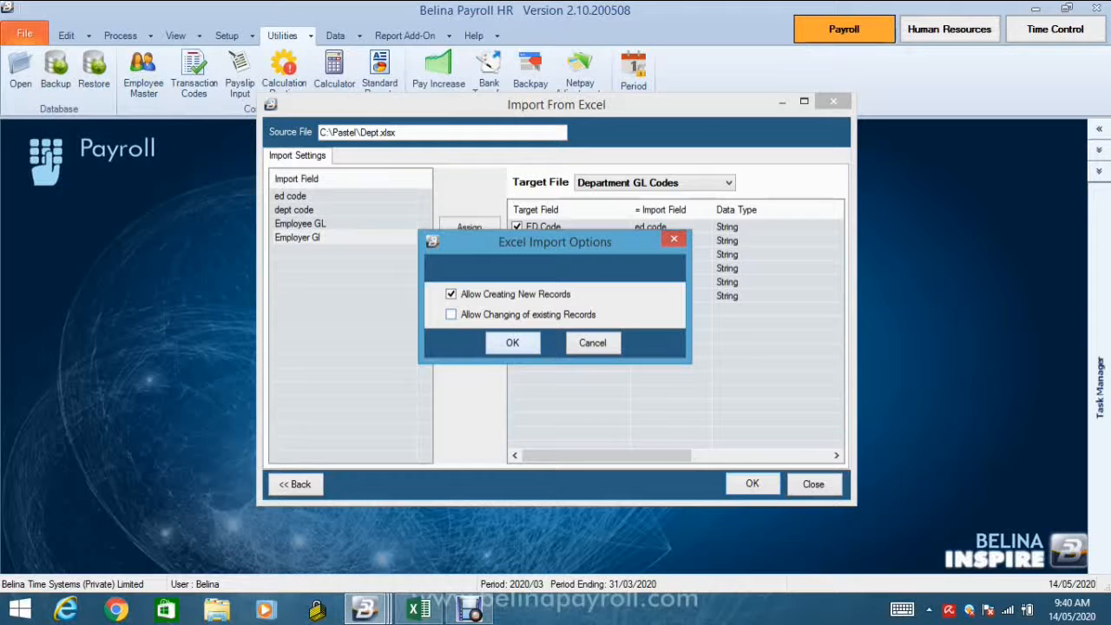
# Step: Run the import with only the creation of new records allowed, and decline to view the log file
pyautogui.click(512, 342)
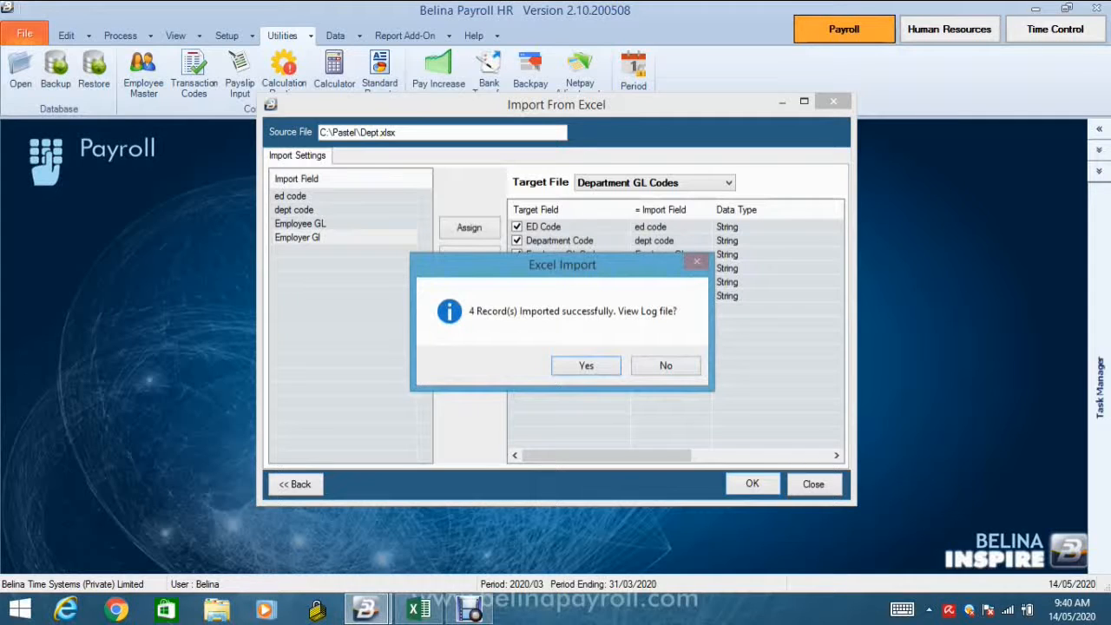
pyautogui.click(666, 365)
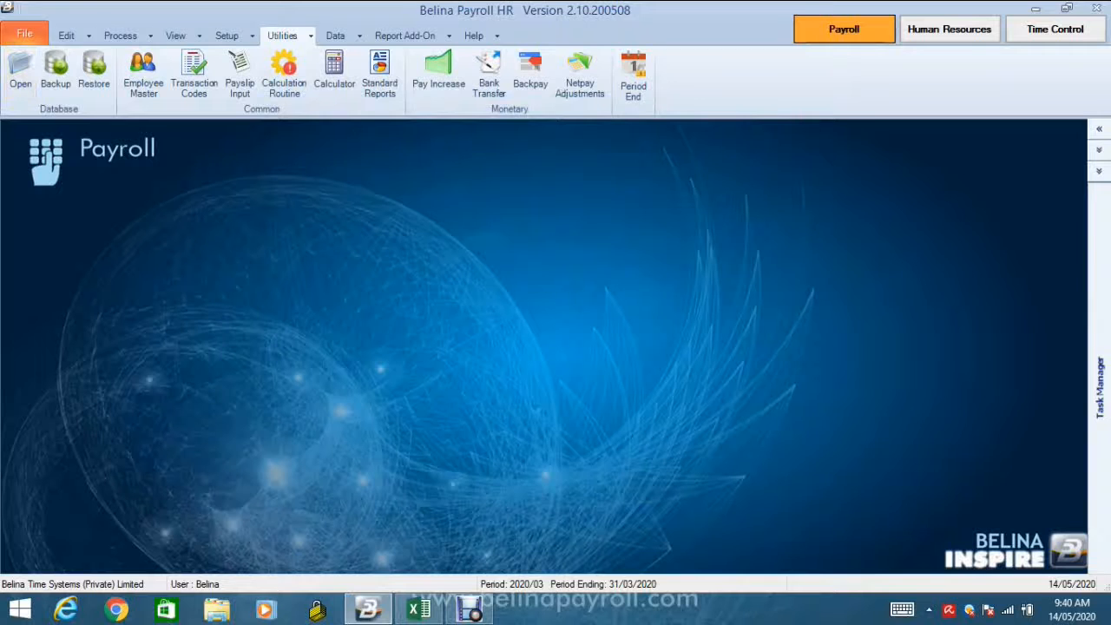
# Step: Open the general ledger allocations by department, review the Basic, NSSA and Net Paid entries, and close the list
pyautogui.click(66, 35)
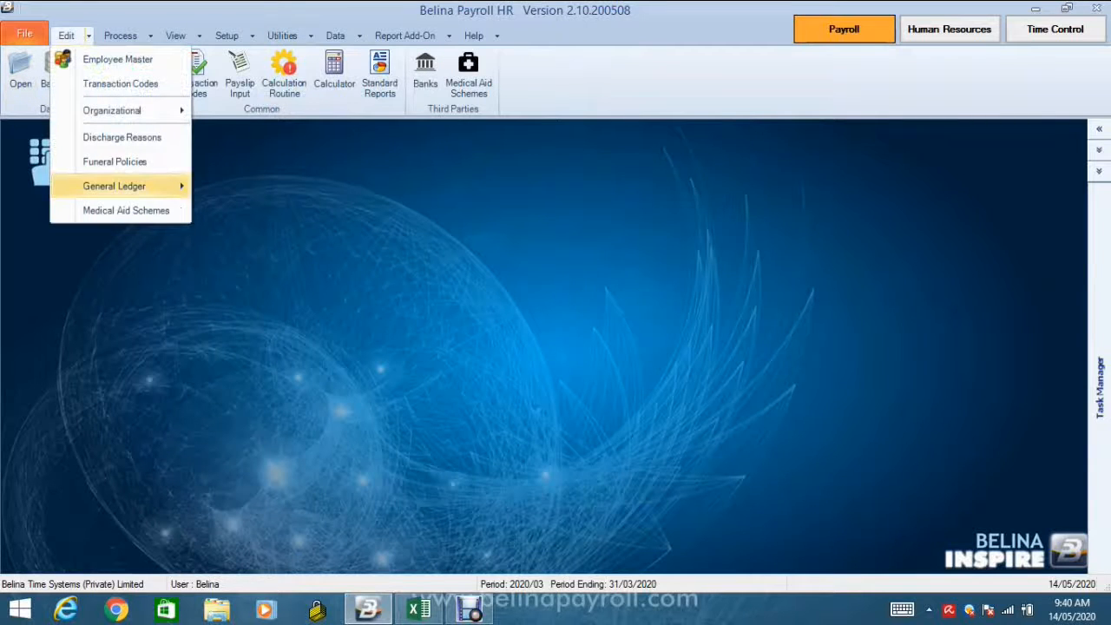
pyautogui.moveTo(113, 185)
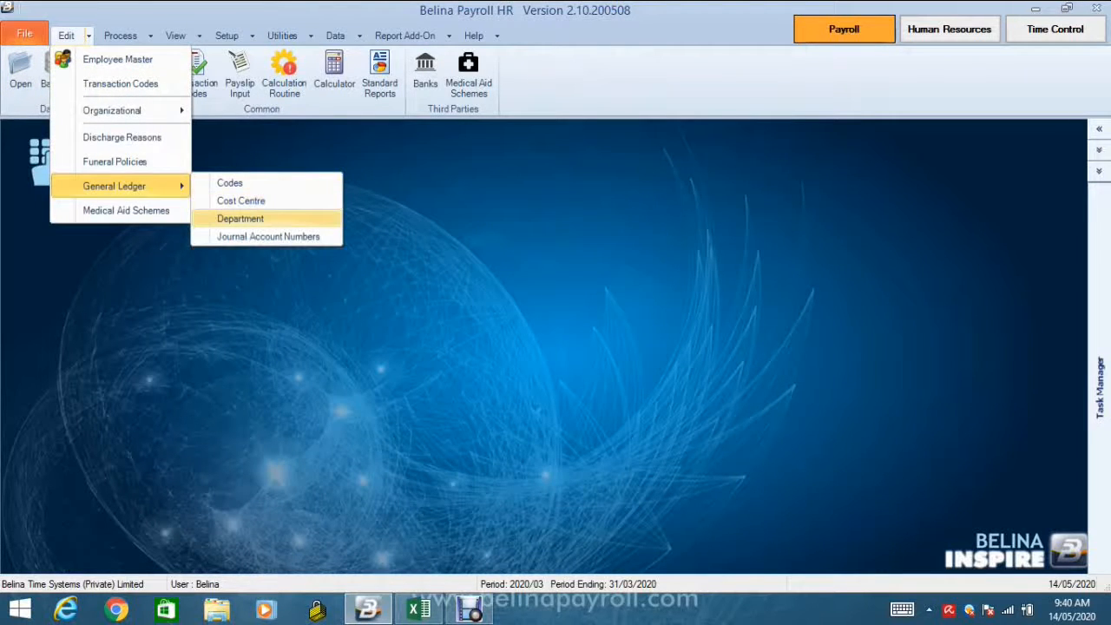
pyautogui.click(240, 218)
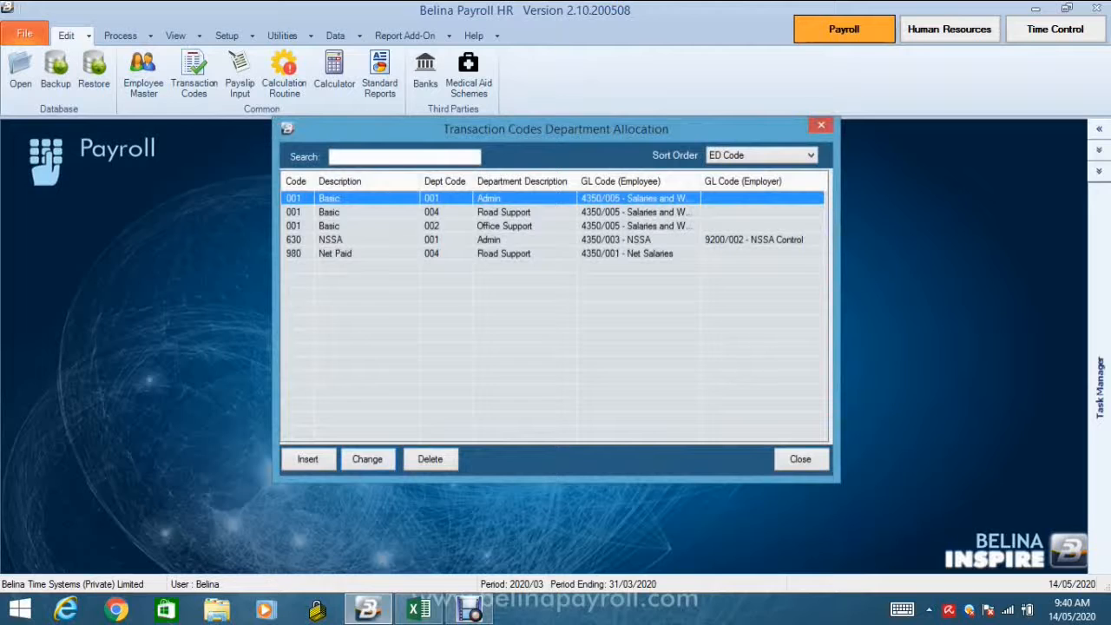
pyautogui.click(503, 212)
pyautogui.click(503, 226)
pyautogui.click(503, 239)
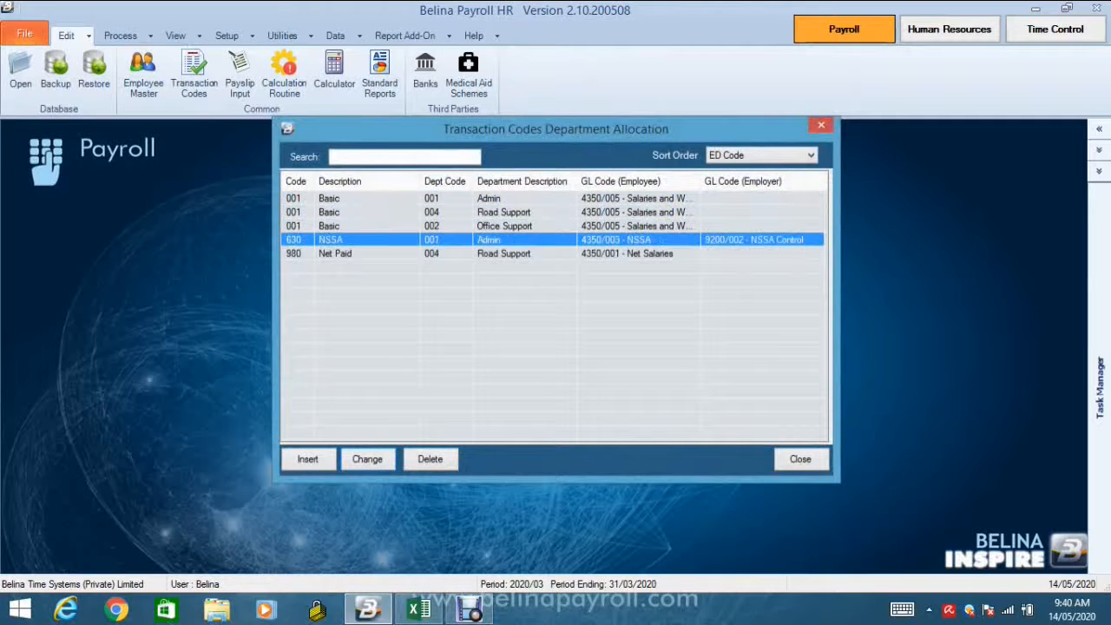
pyautogui.click(504, 253)
pyautogui.click(504, 225)
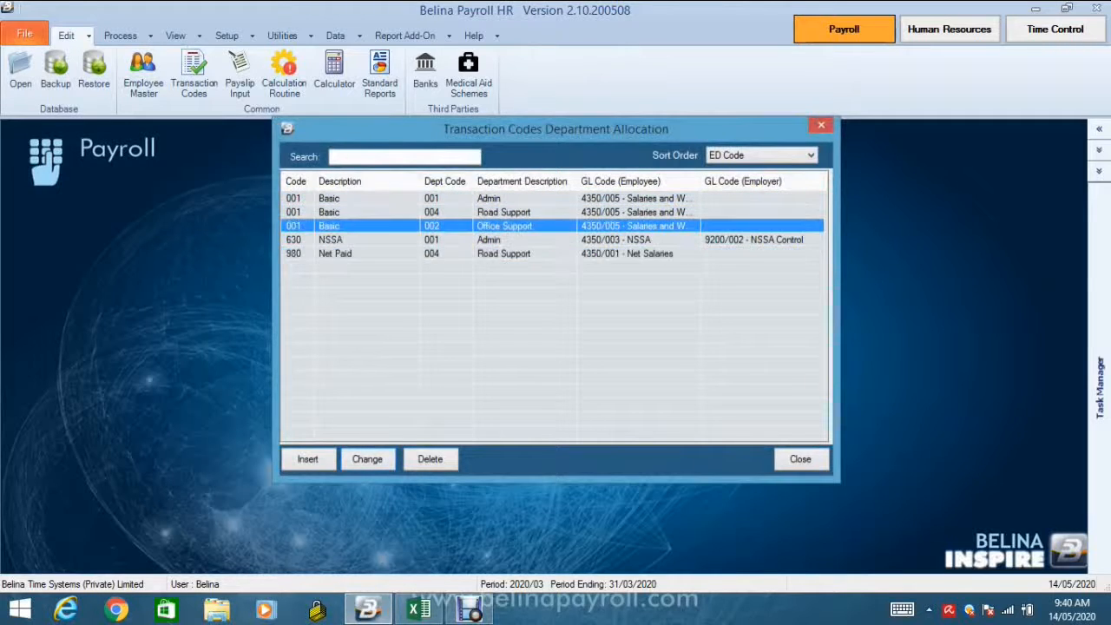
pyautogui.click(504, 240)
pyautogui.click(504, 254)
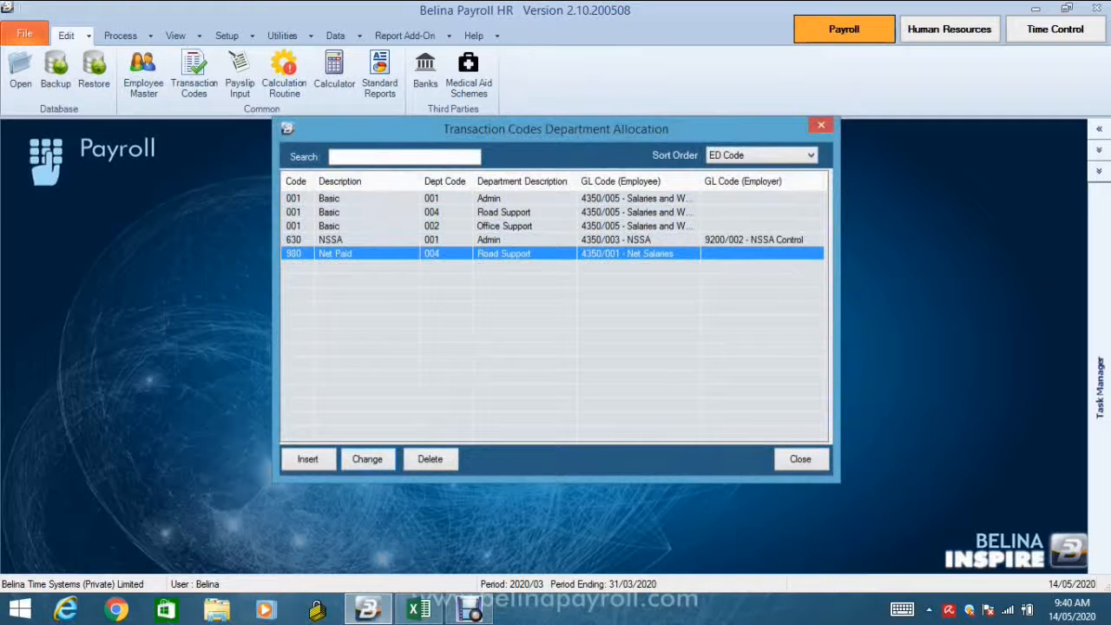
pyautogui.click(801, 459)
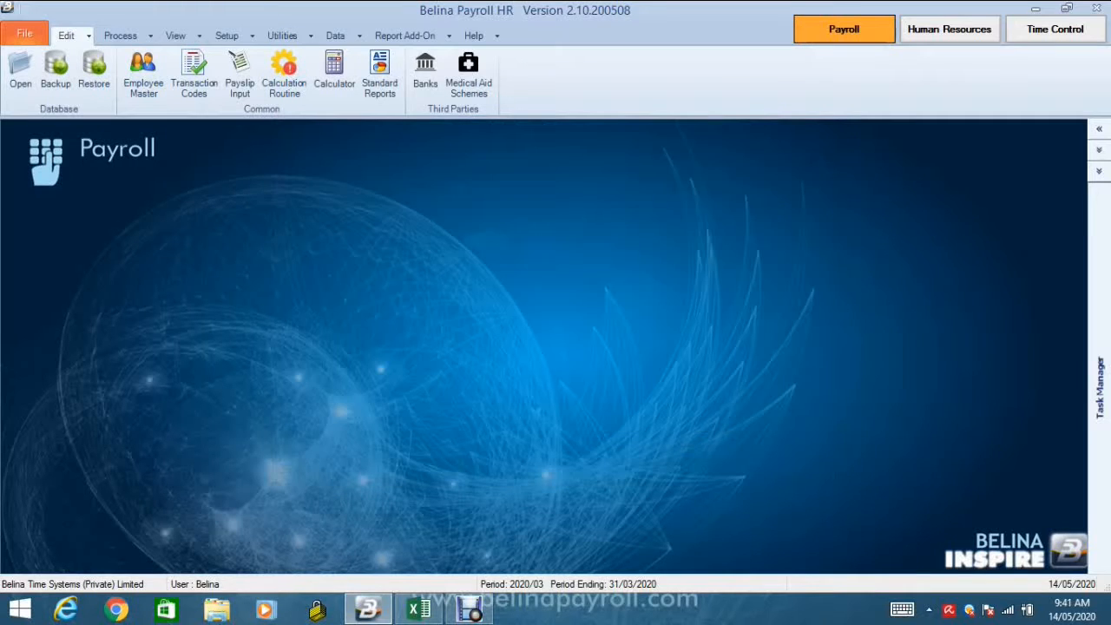